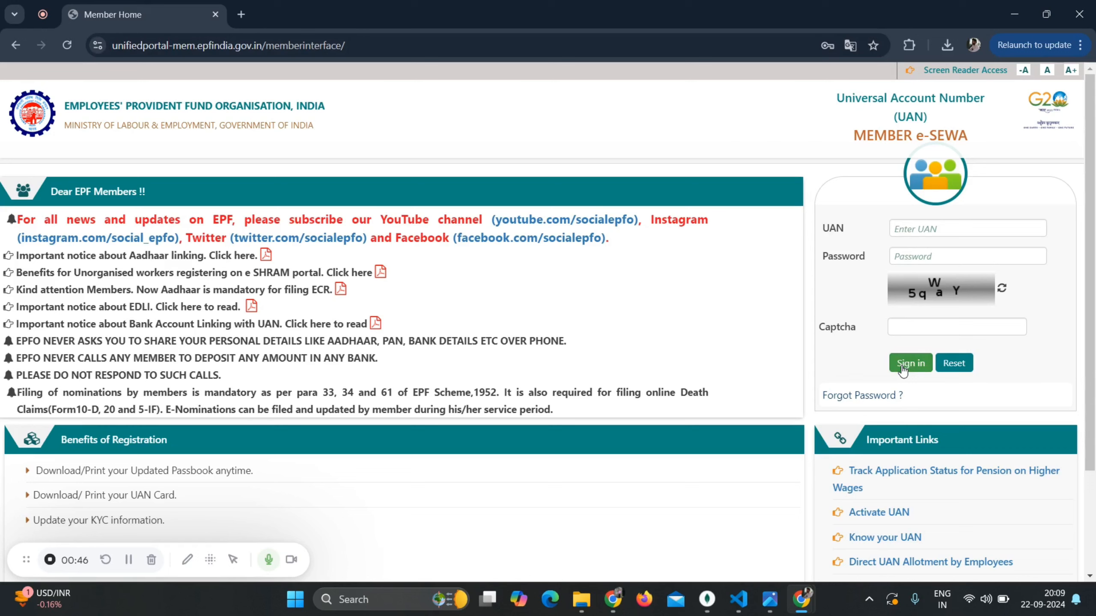
# - Complete the second-factor login by submitting the one-time password and captcha, and update the saved login credentials in the browser
pyautogui.click(128, 560)
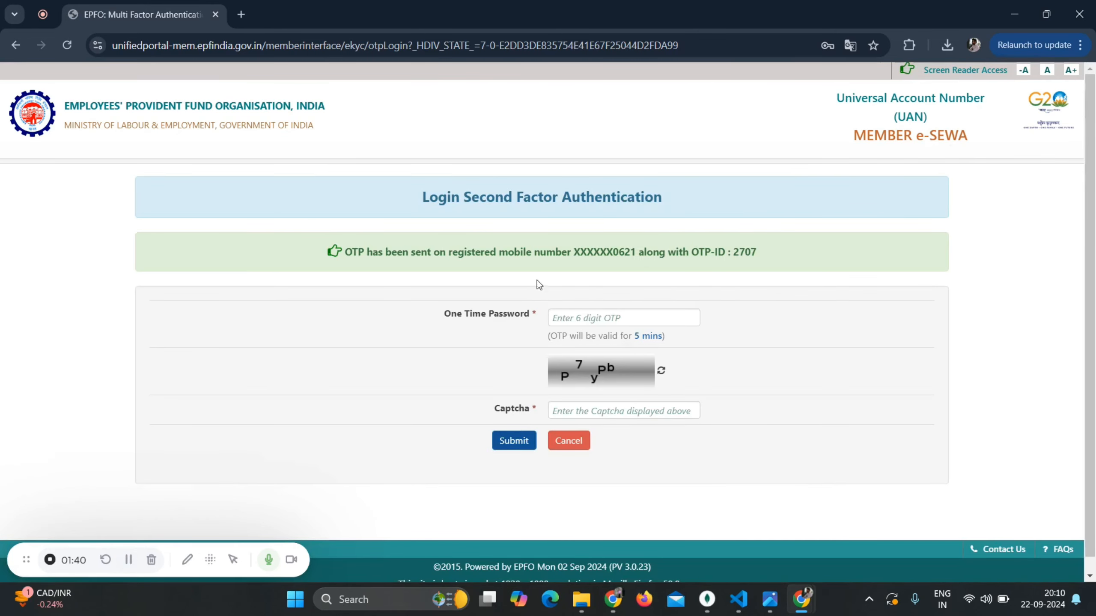
pyautogui.click(573, 312)
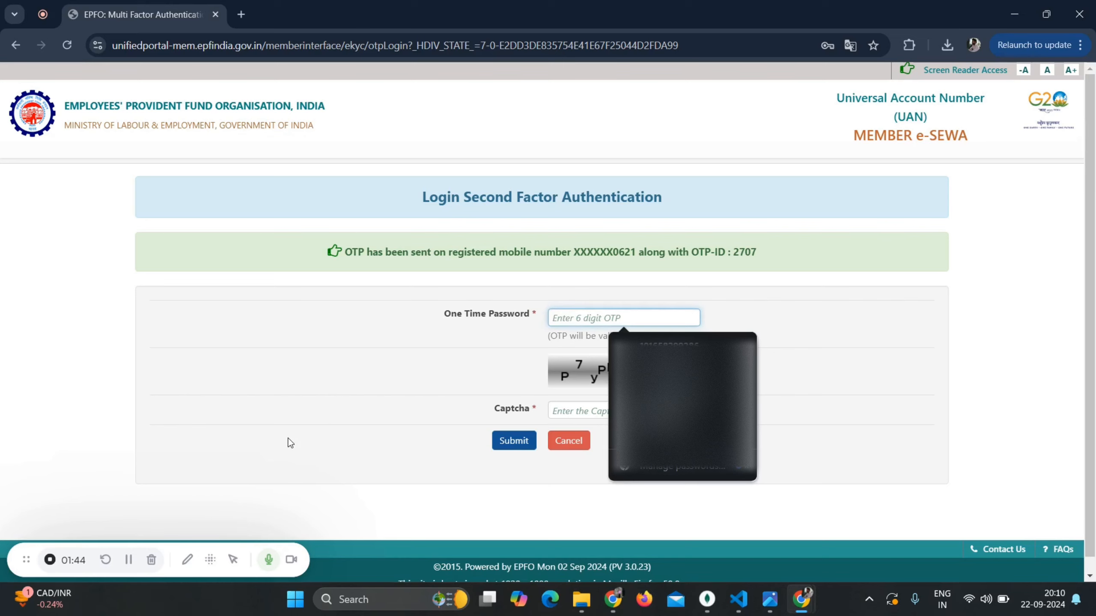
pyautogui.click(131, 560)
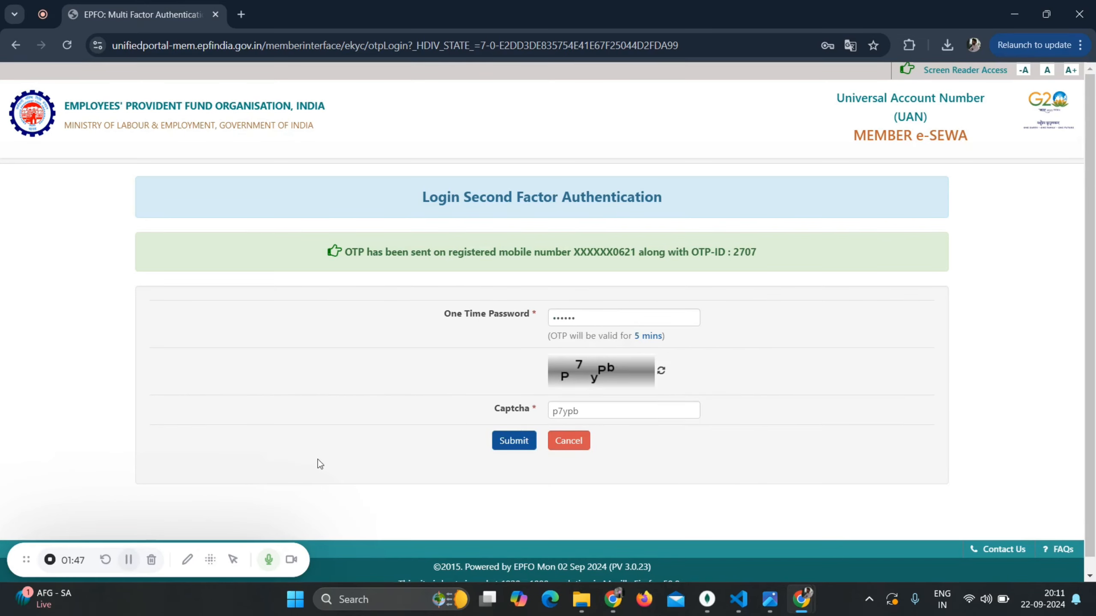
pyautogui.click(512, 445)
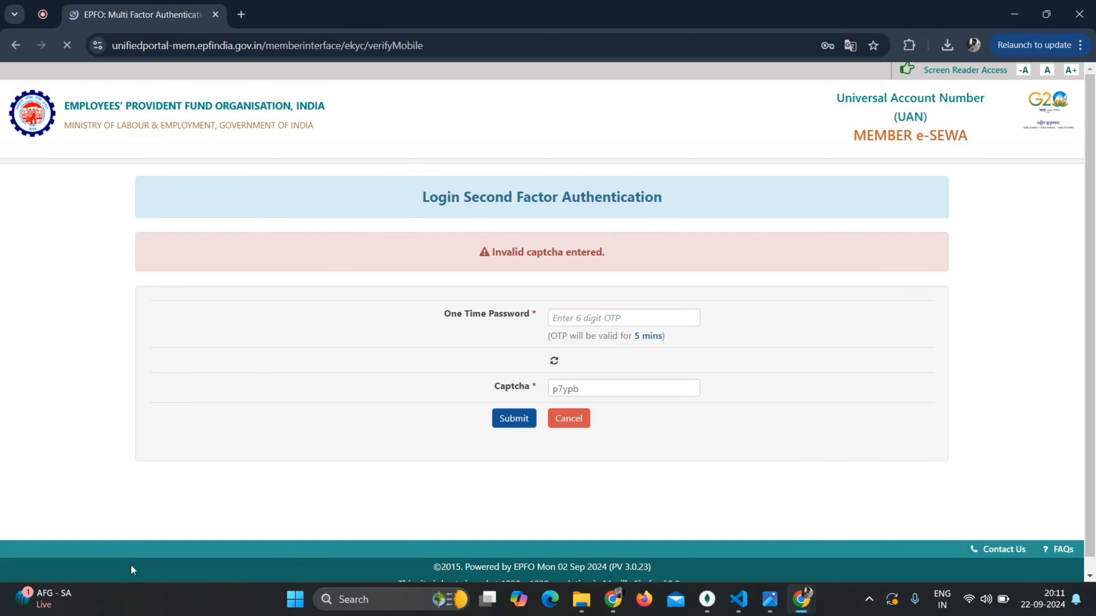
pyautogui.click(501, 437)
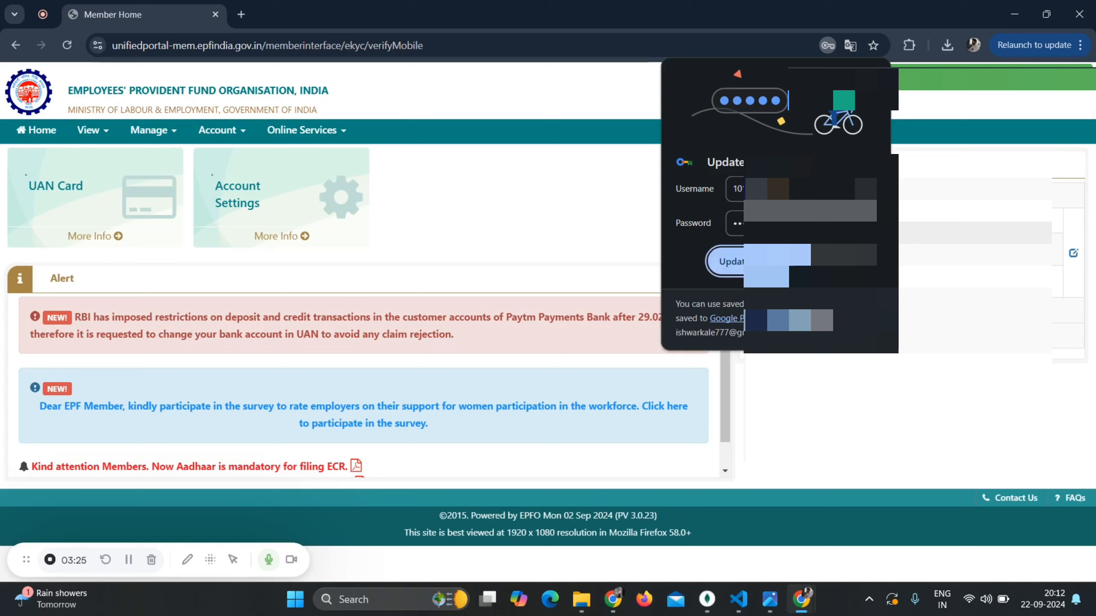
pyautogui.click(729, 261)
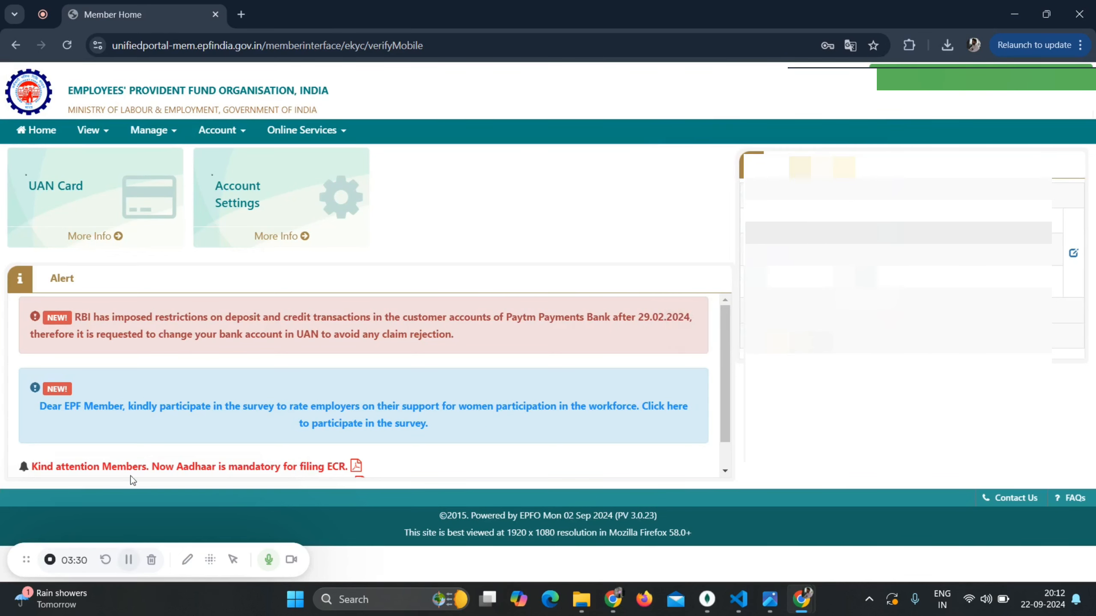
# - Open the Mark Exit page for managing the account and select the employment to mark as exited
pyautogui.click(173, 133)
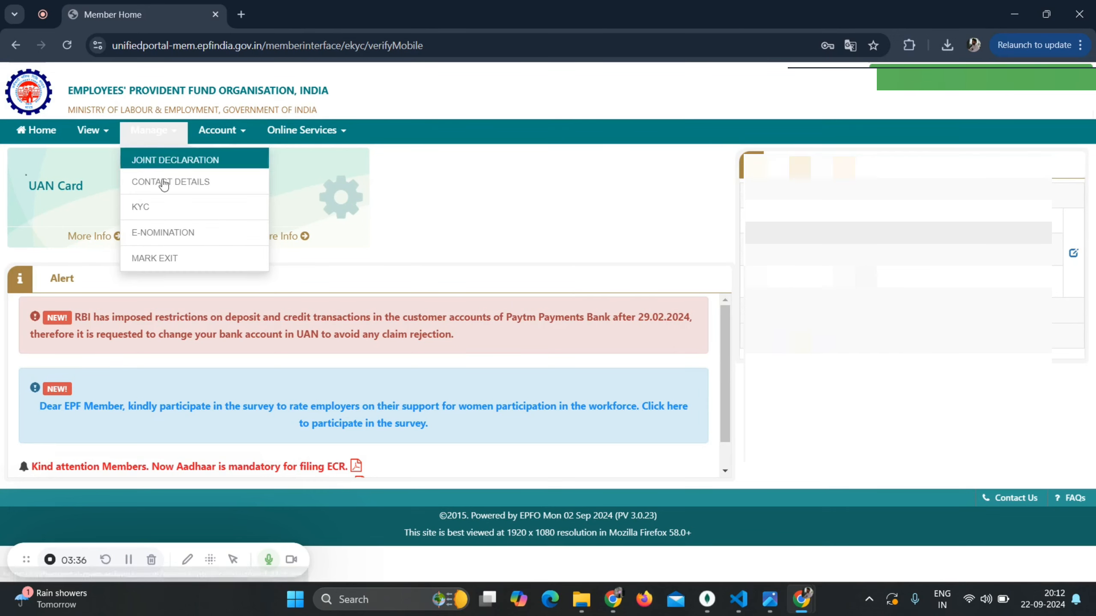
pyautogui.click(165, 263)
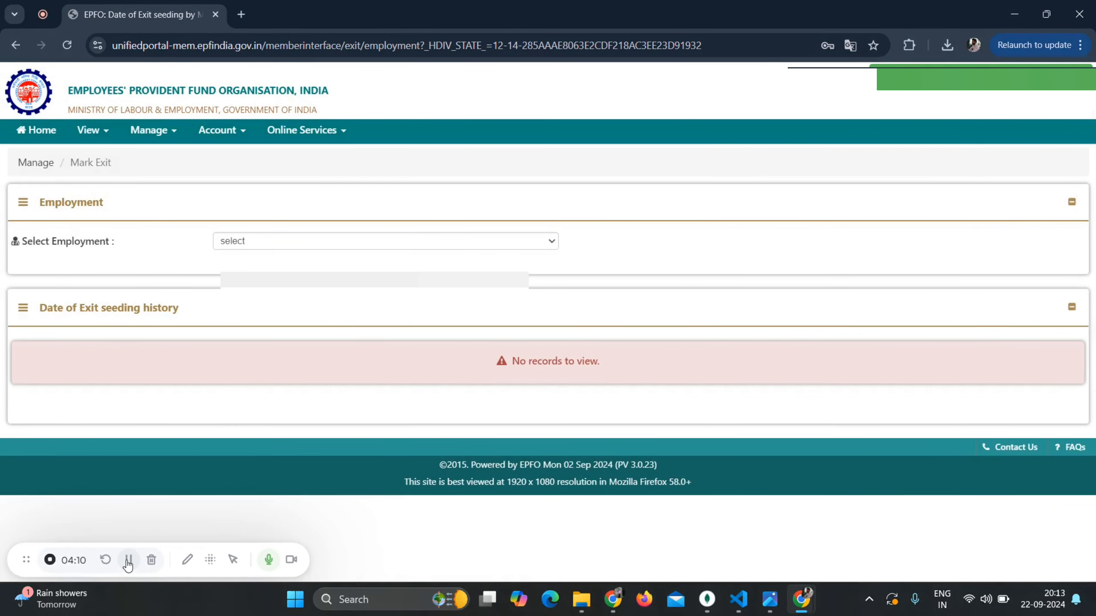
pyautogui.click(309, 242)
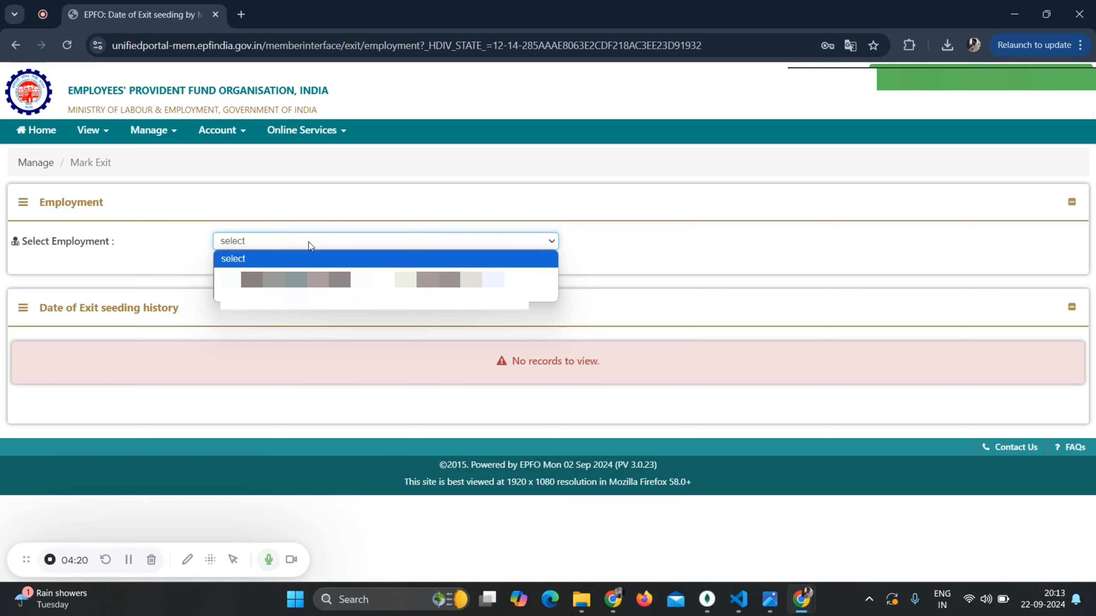
pyautogui.click(129, 560)
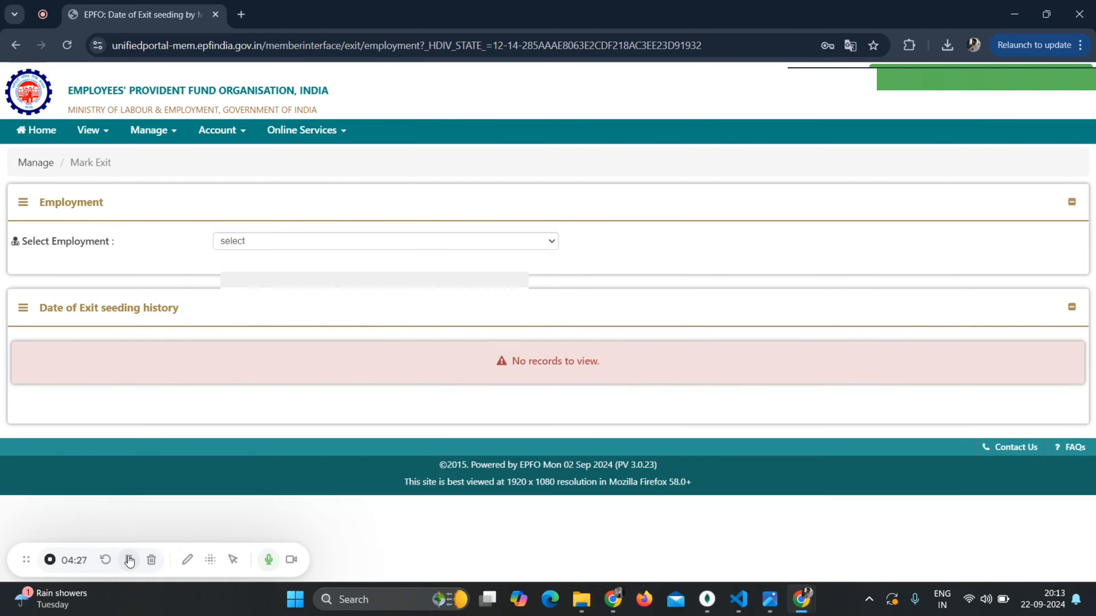
pyautogui.click(313, 241)
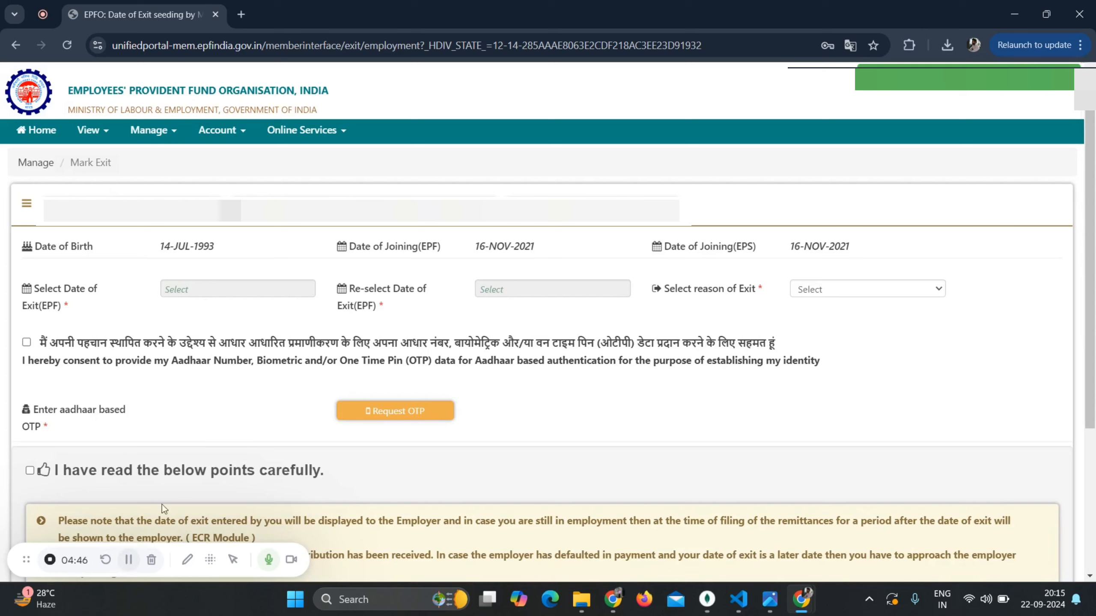
# - Set both EPF exit date fields to 31-December-2022 and choose CESSATION (SHORT SERVICE) - Any other reason as the reason of exit
pyautogui.click(240, 284)
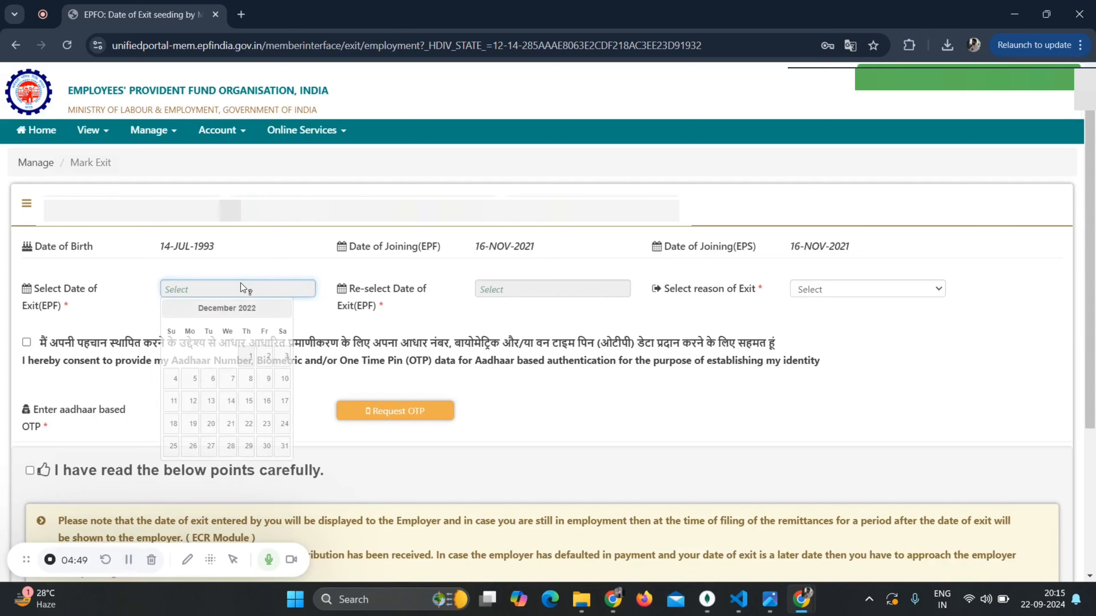
pyautogui.click(284, 446)
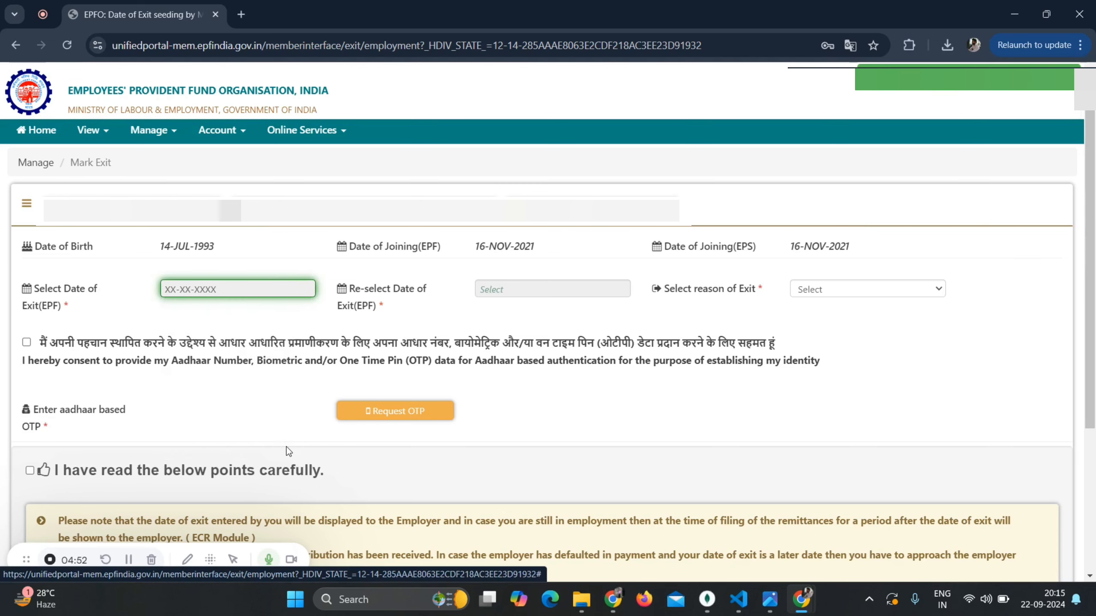
pyautogui.click(519, 285)
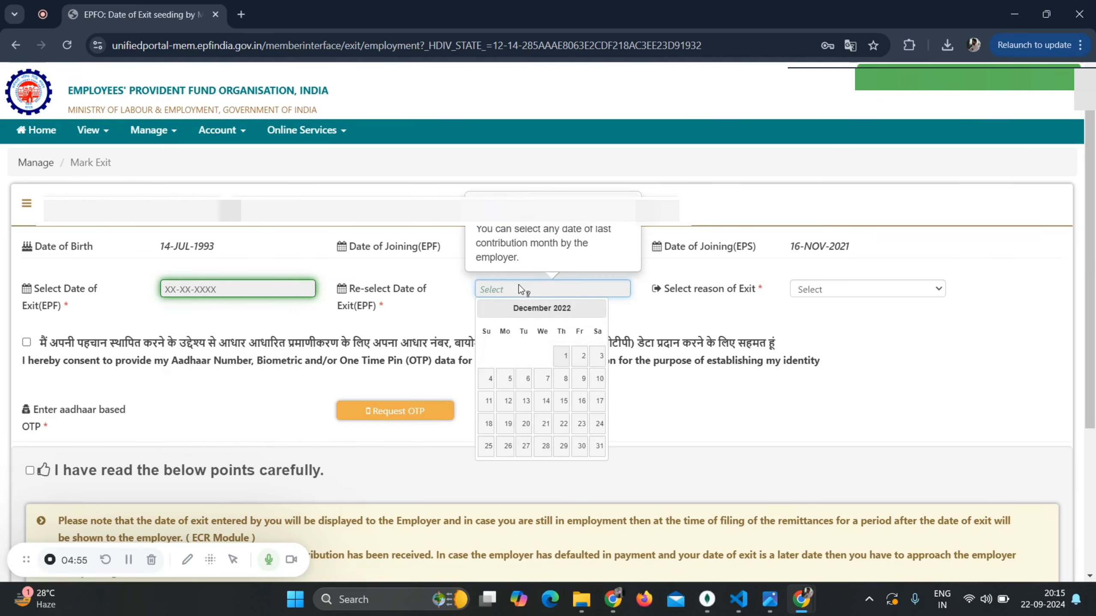
pyautogui.click(598, 446)
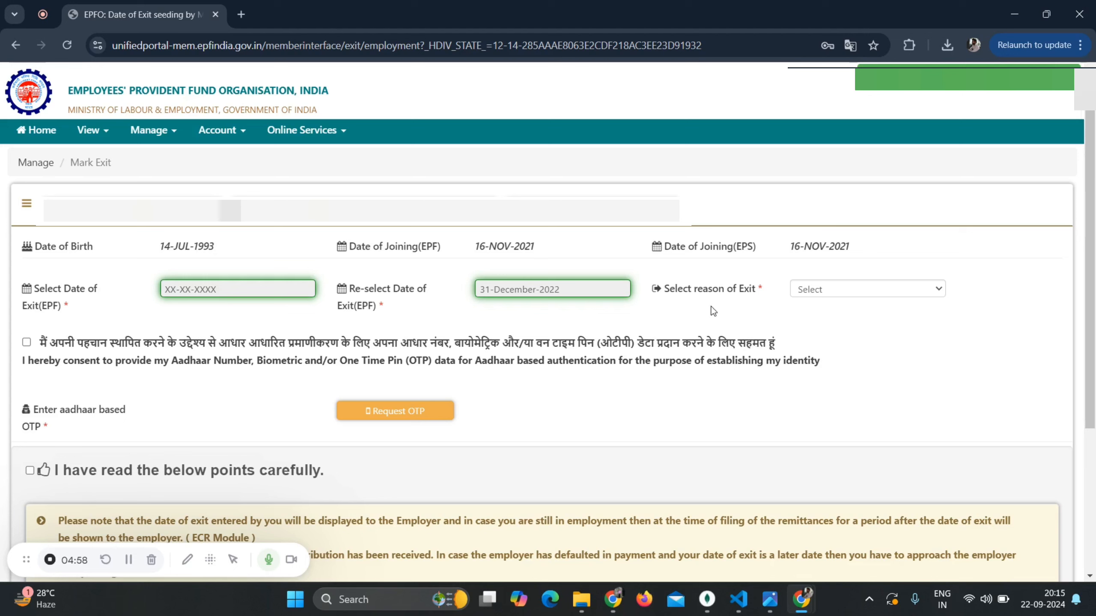
pyautogui.click(809, 288)
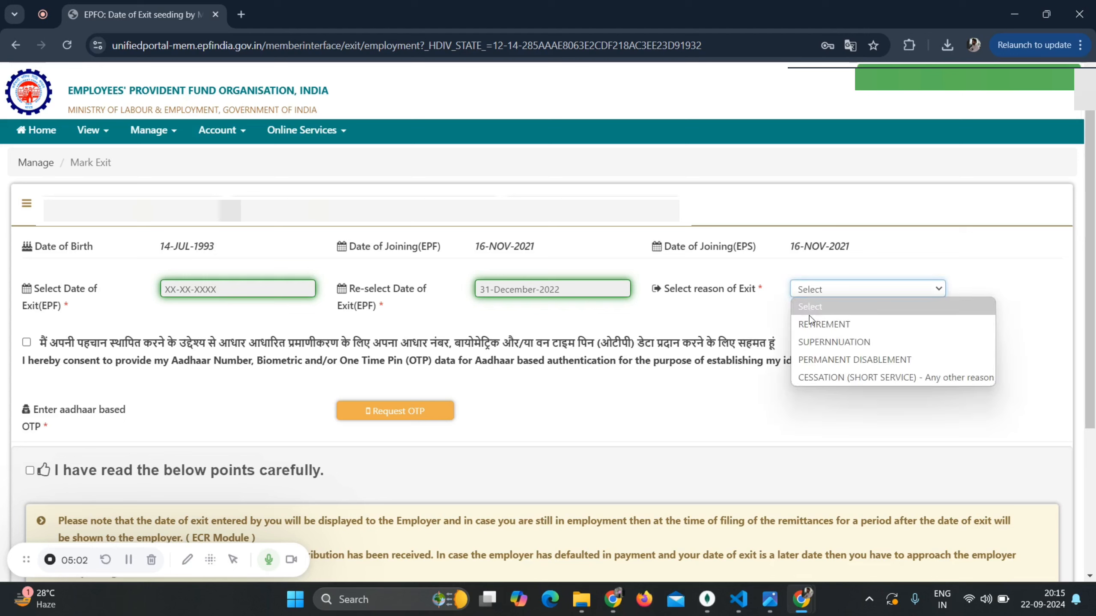
pyautogui.click(827, 377)
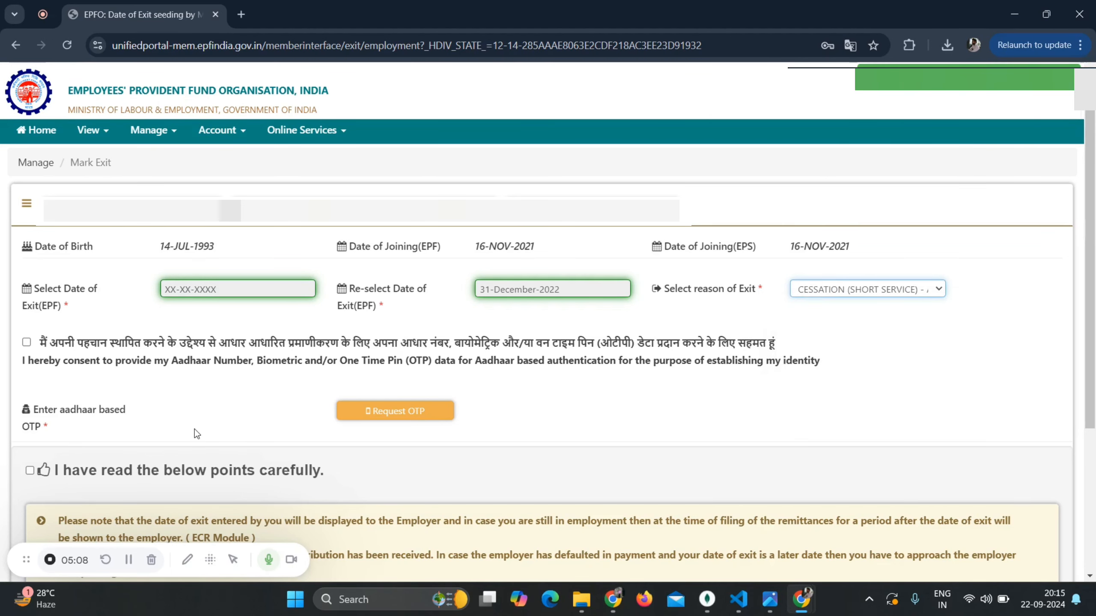
# - Give consent for Aadhaar-based authentication and request the OTP, answering Yes to having read the points carefully
pyautogui.click(27, 343)
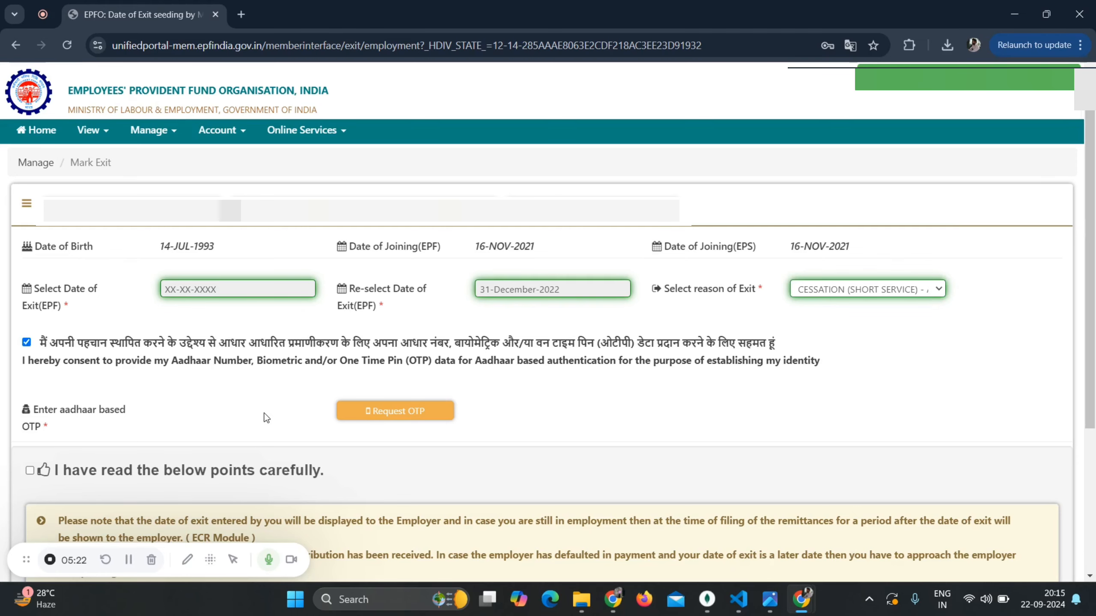
pyautogui.scroll(-3, 266, 418)
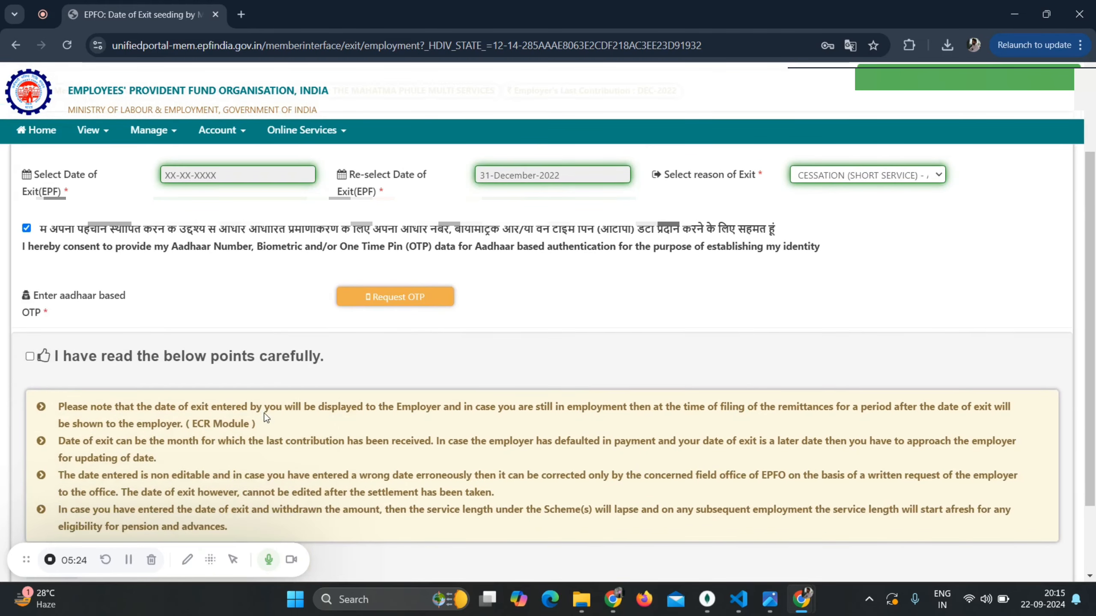
pyautogui.click(379, 296)
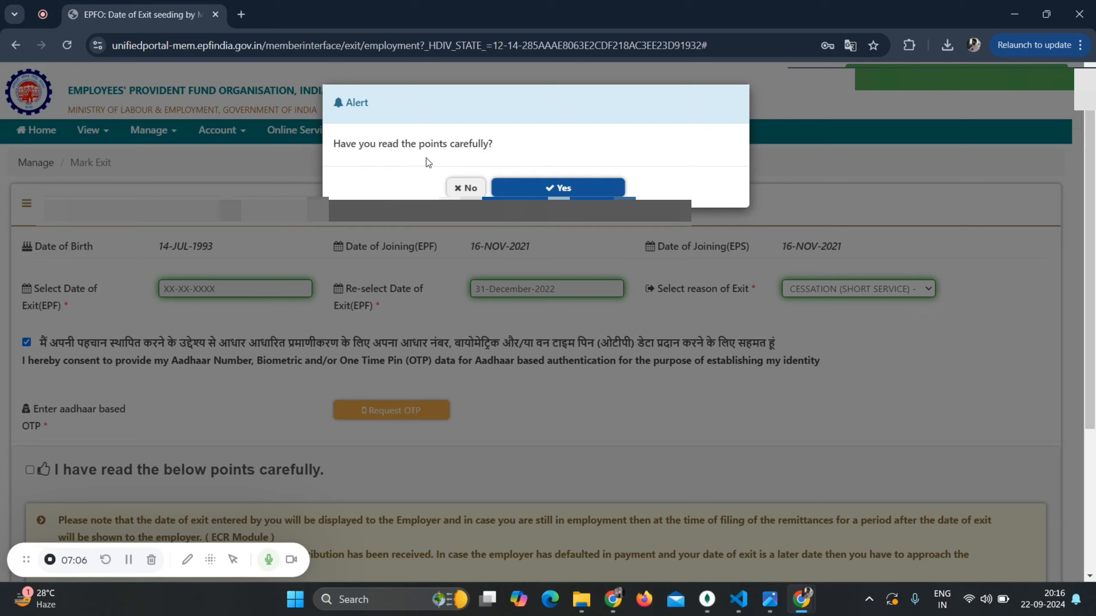
pyautogui.click(549, 189)
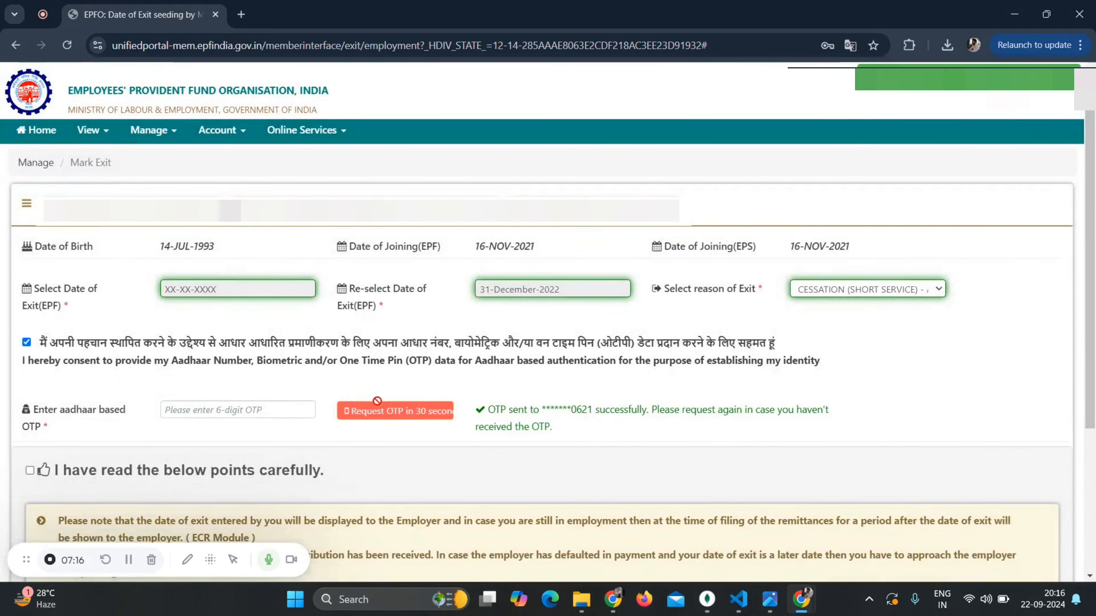
# - Enter the Aadhaar-based OTP and tick the declaration "I have read the below points carefully."
pyautogui.click(247, 413)
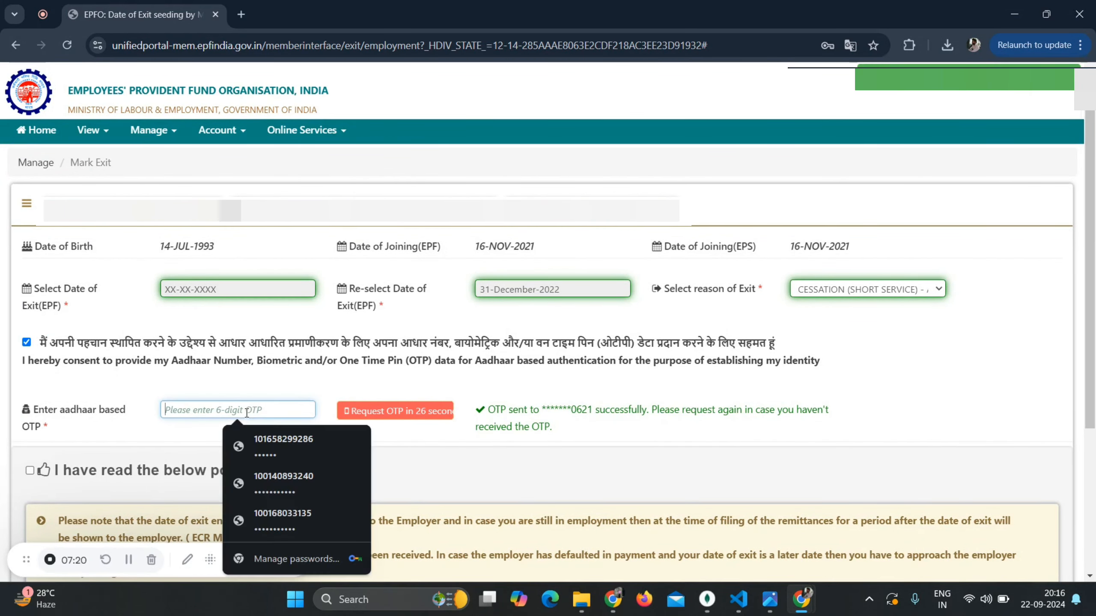
pyautogui.write('****')
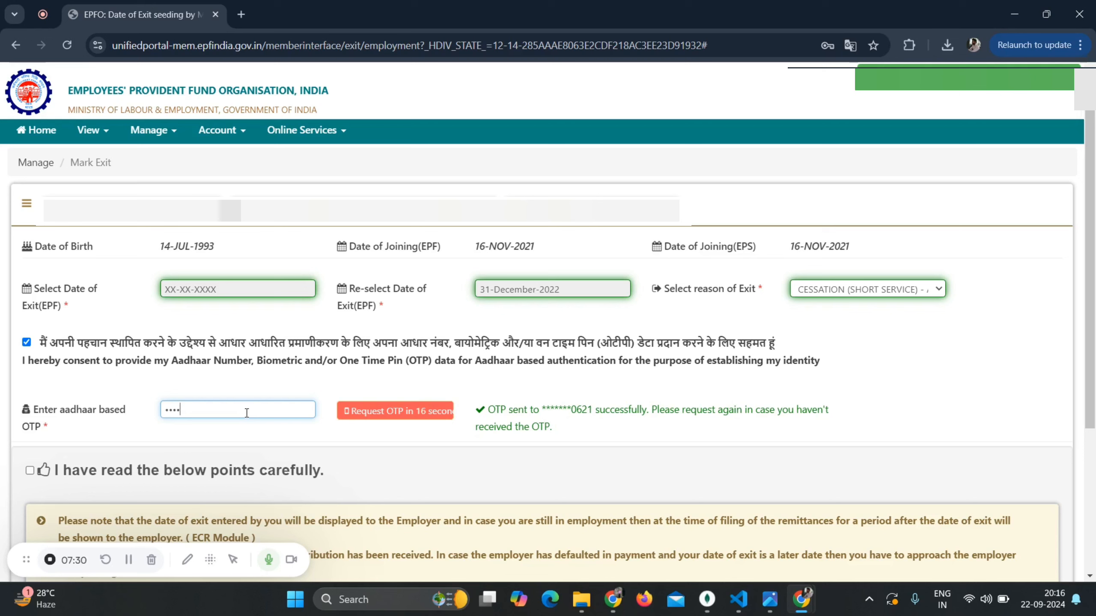
pyautogui.write('**')
pyautogui.click(29, 469)
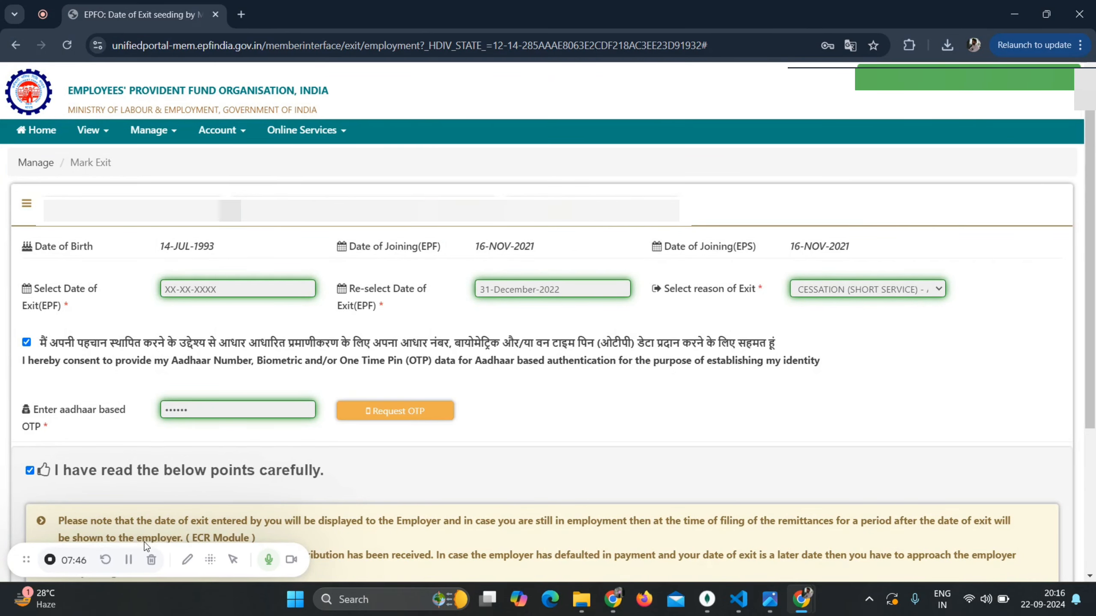
# - Submit the exit form, approve the Date of Exit update and dismiss the closing alert
pyautogui.click(133, 559)
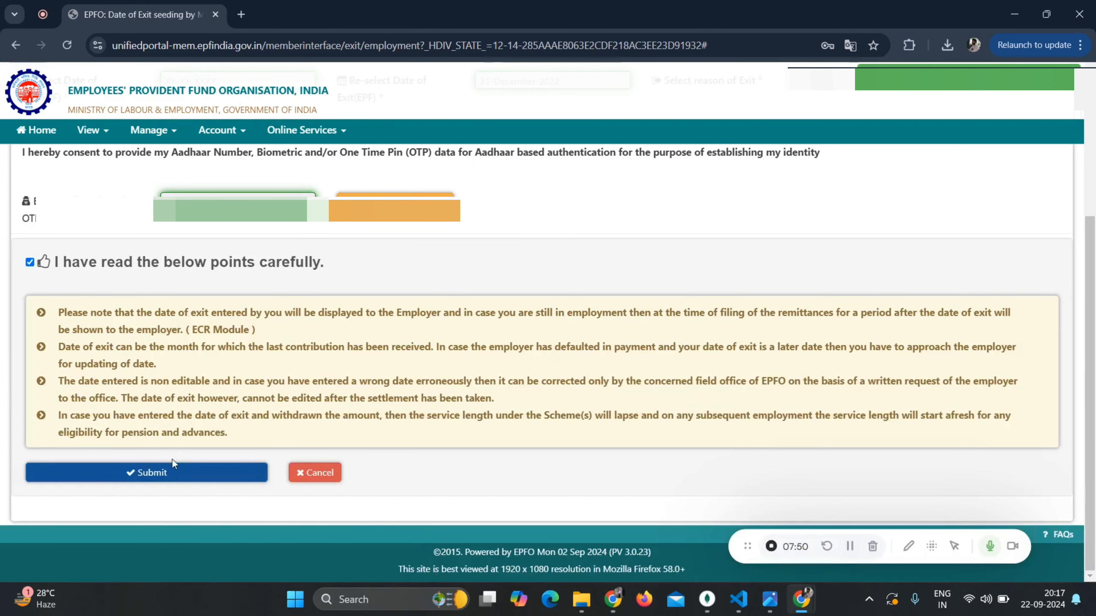
pyautogui.click(172, 472)
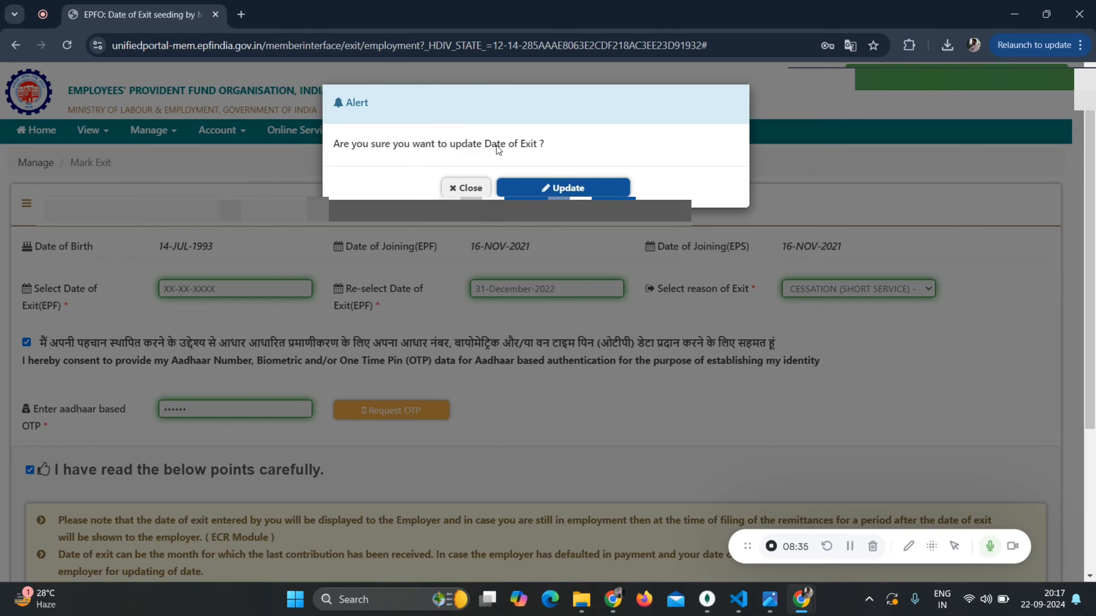
pyautogui.click(557, 189)
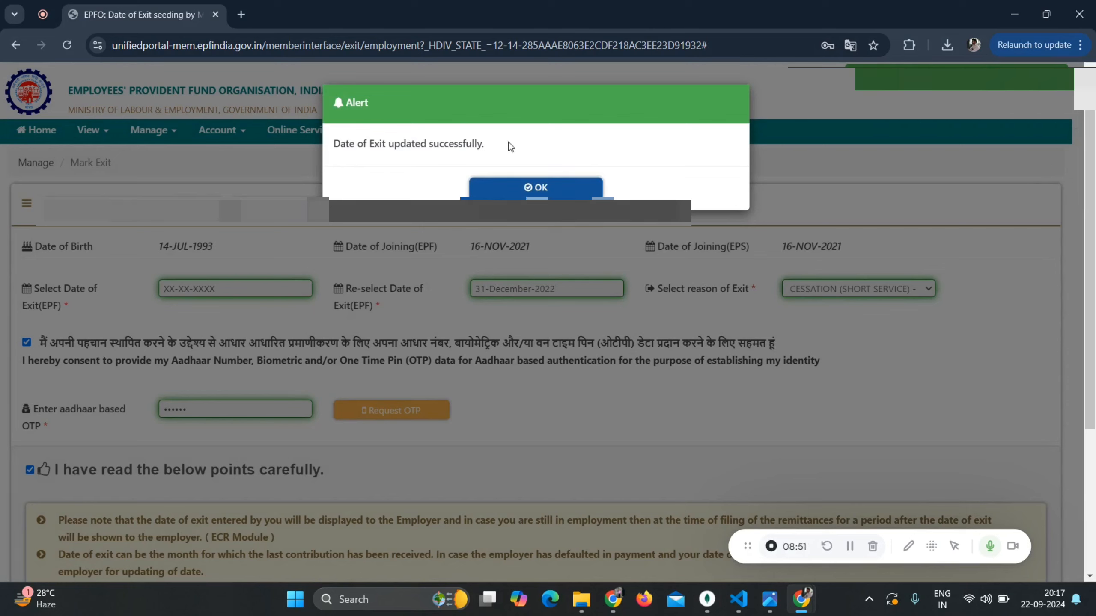
pyautogui.click(552, 192)
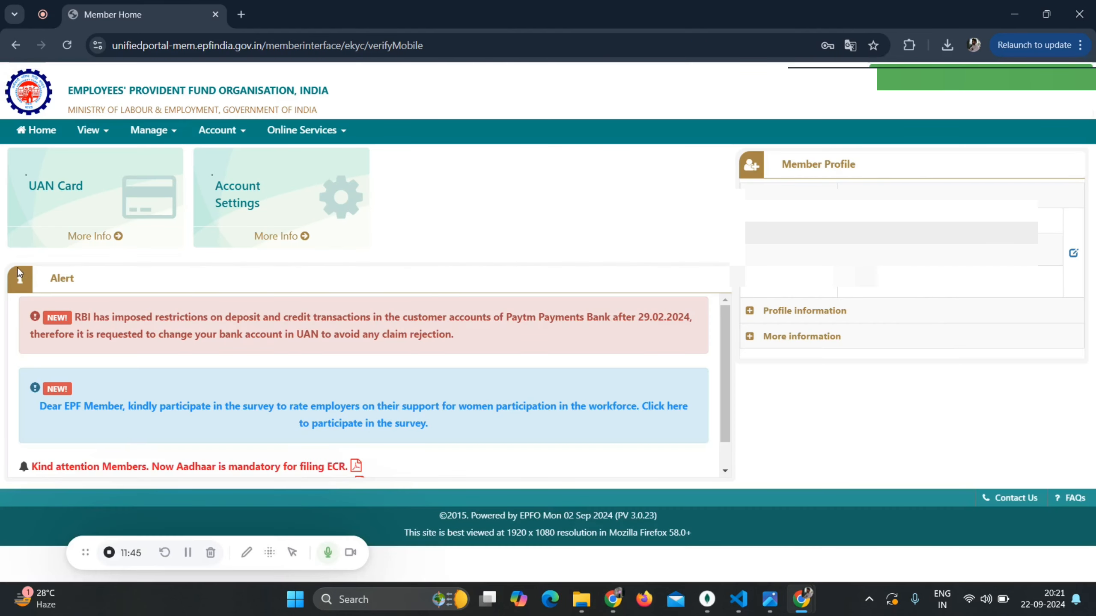
# - Open the member's service history from the home page to check the employment record
pyautogui.click(110, 135)
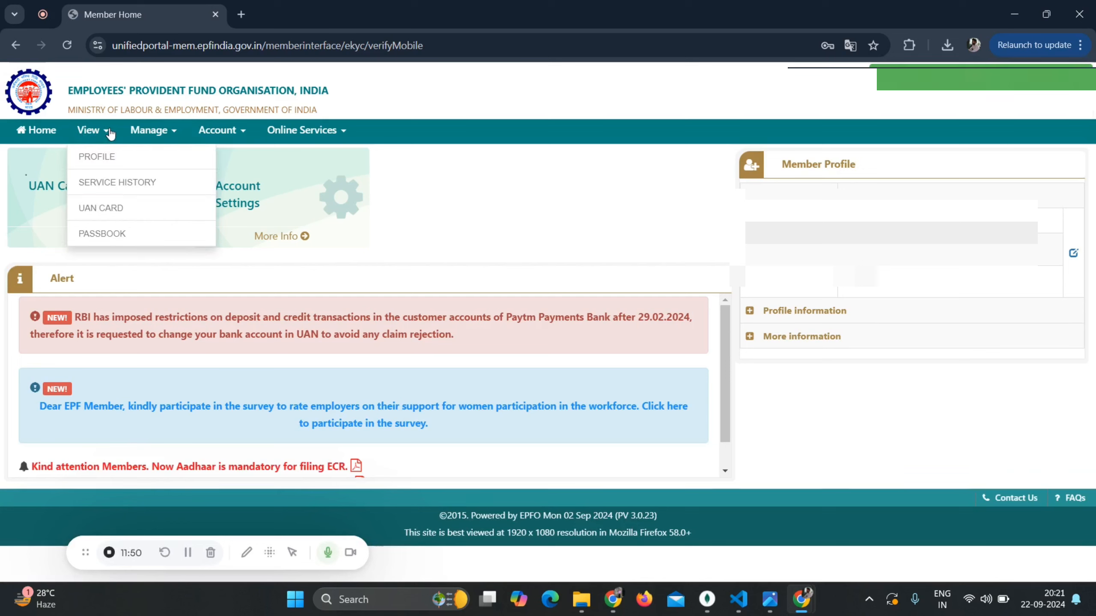
pyautogui.click(123, 185)
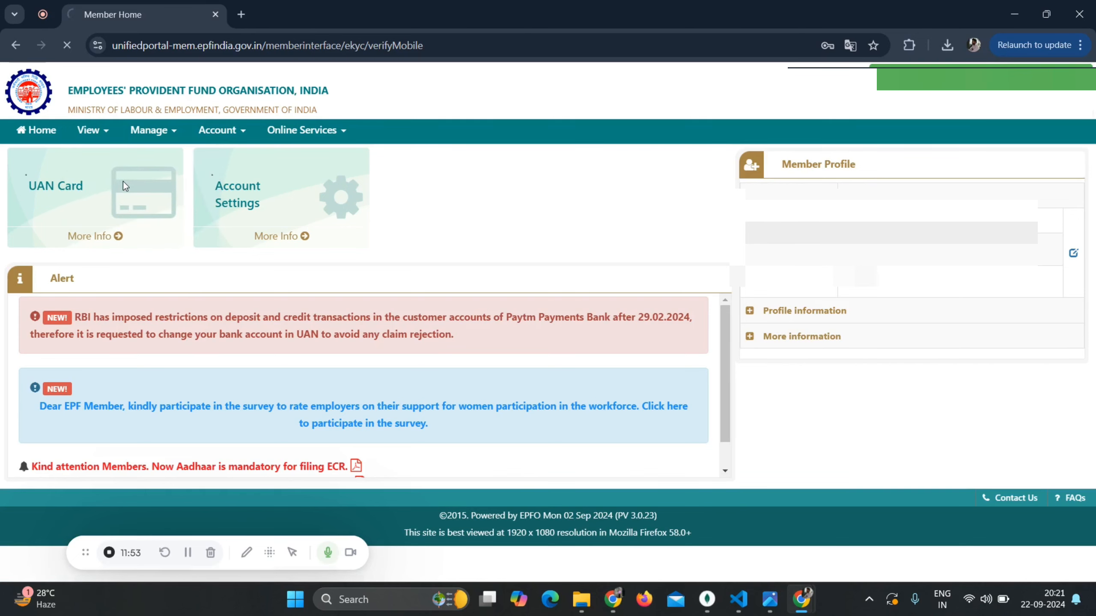